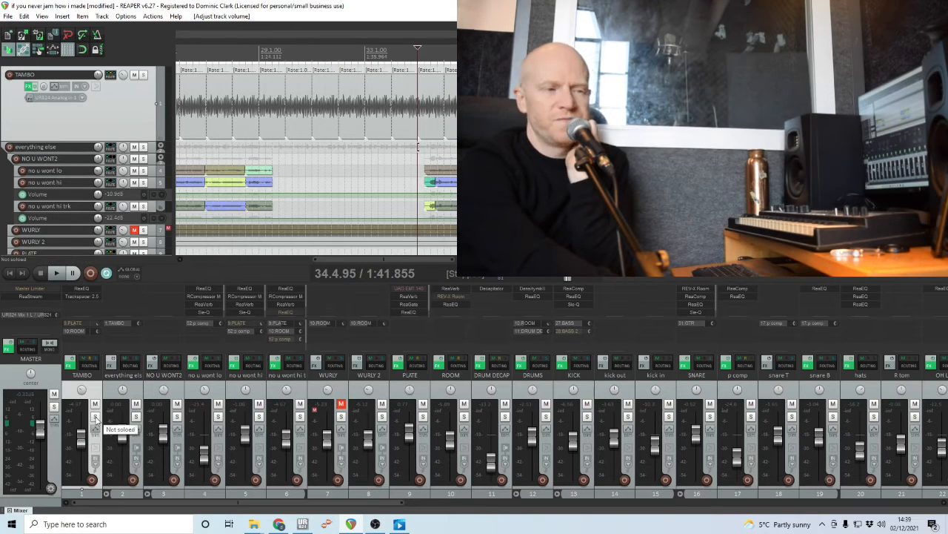
Play the song with the TAMBO track soloed, unsolo it to hear the full mix, and stop playback
click(95, 417)
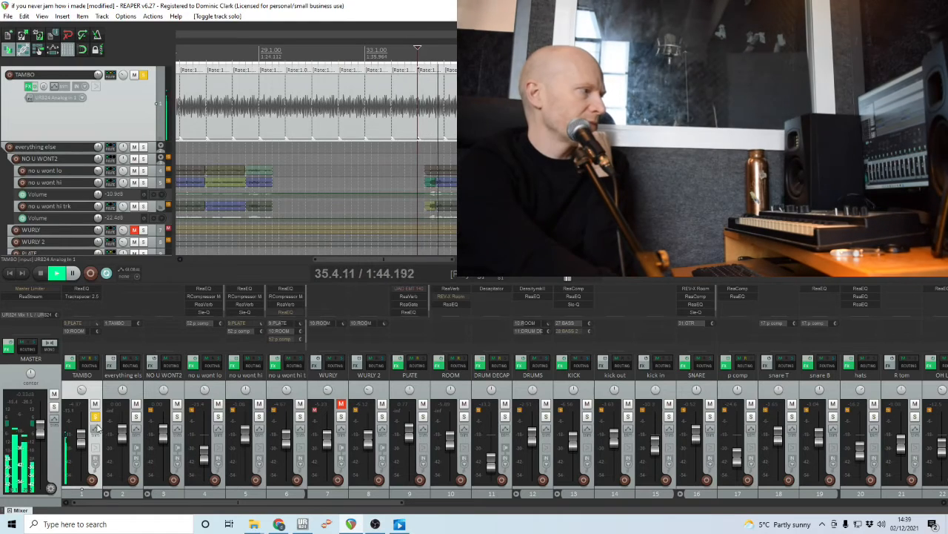
click(95, 417)
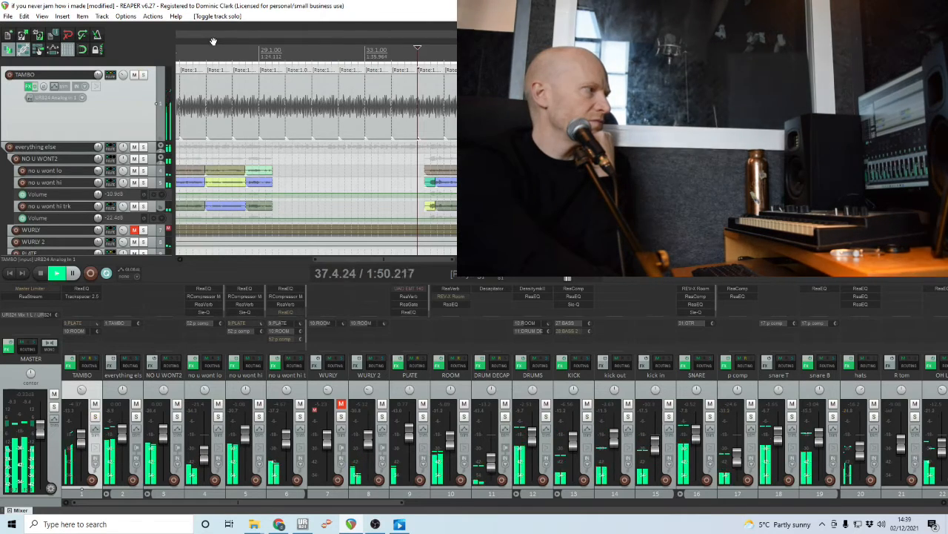
click(39, 273)
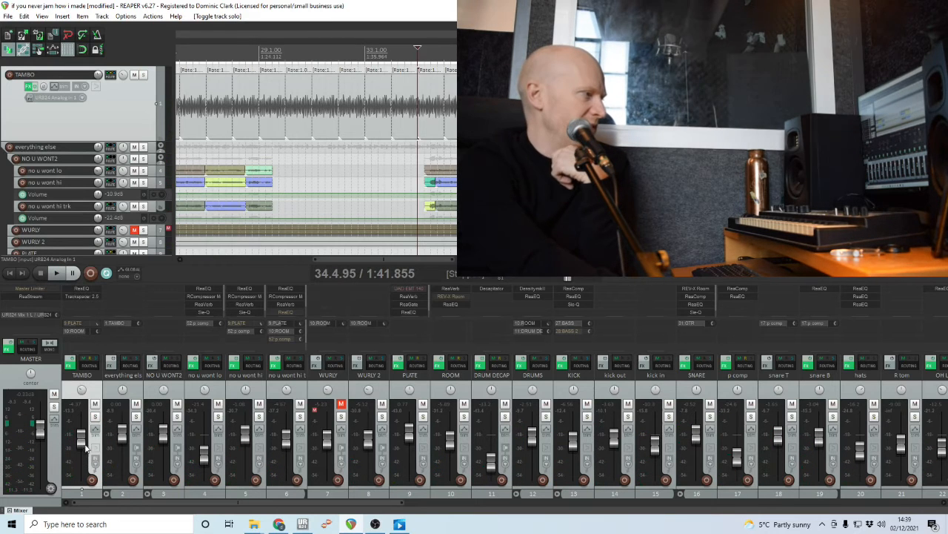
Nudge the TAMBO volume down, mute the track, and play the song from bar 14.3.70
drag(84, 439, 83, 440)
drag(353, 262, 273, 263)
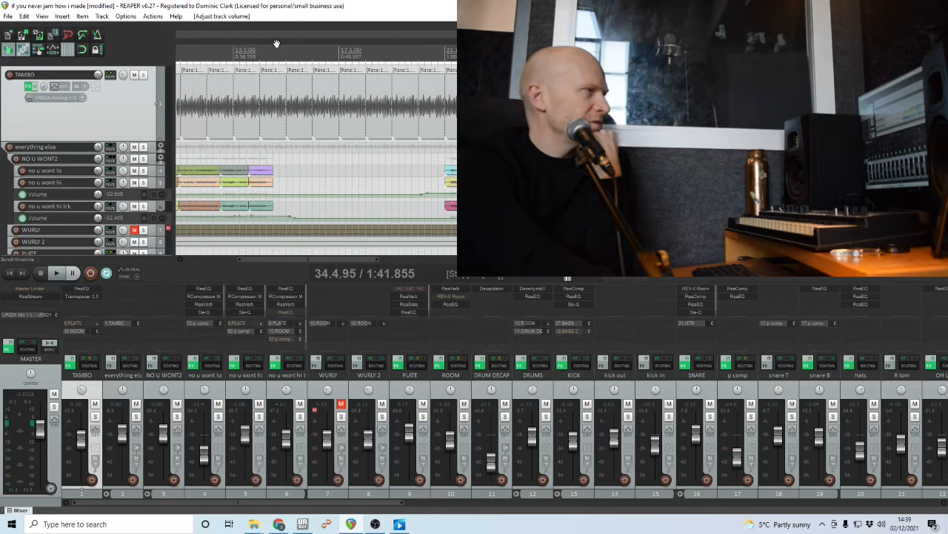
click(277, 44)
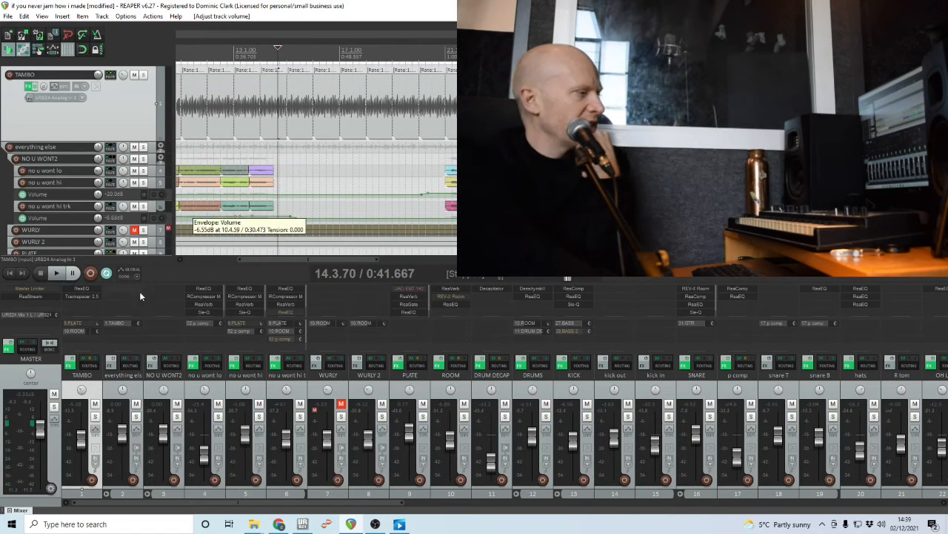
click(95, 404)
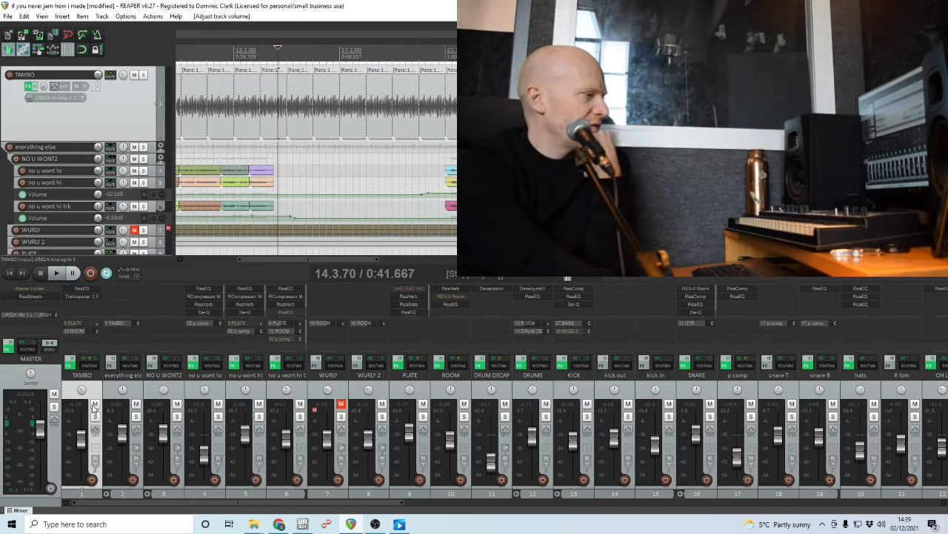
click(54, 273)
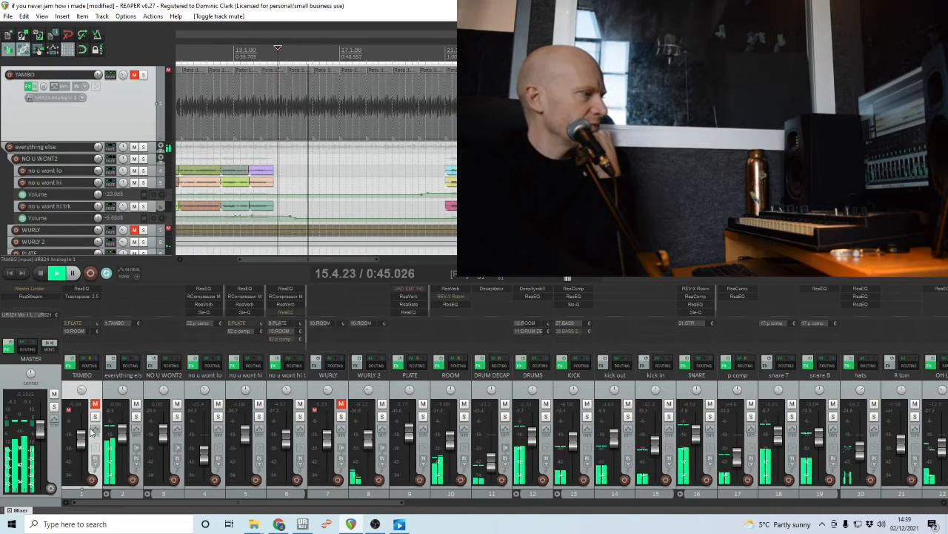
Lower the TAMBO track's volume to -19.1 dB, unmute it during playback, and pause the song
scroll(92, 431, down, 3)
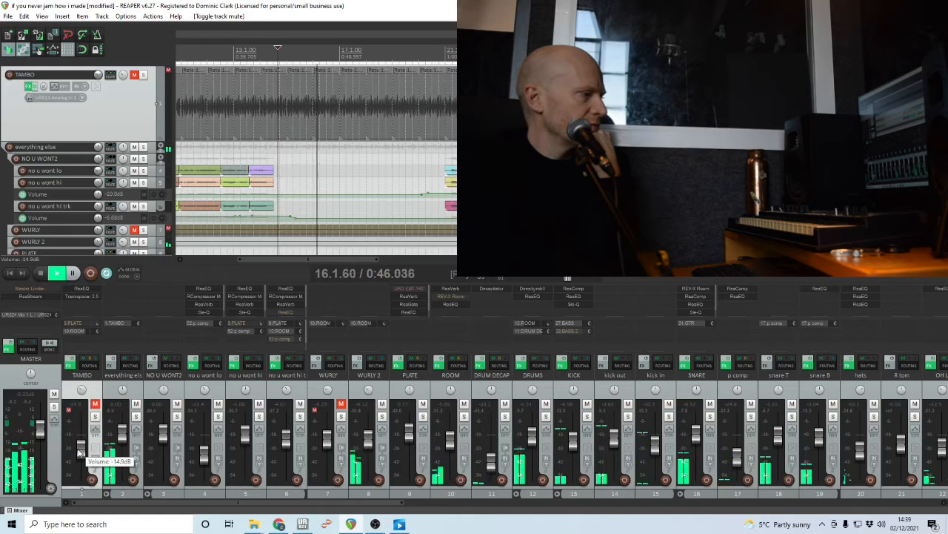
click(95, 404)
scroll(80, 460, up, 3)
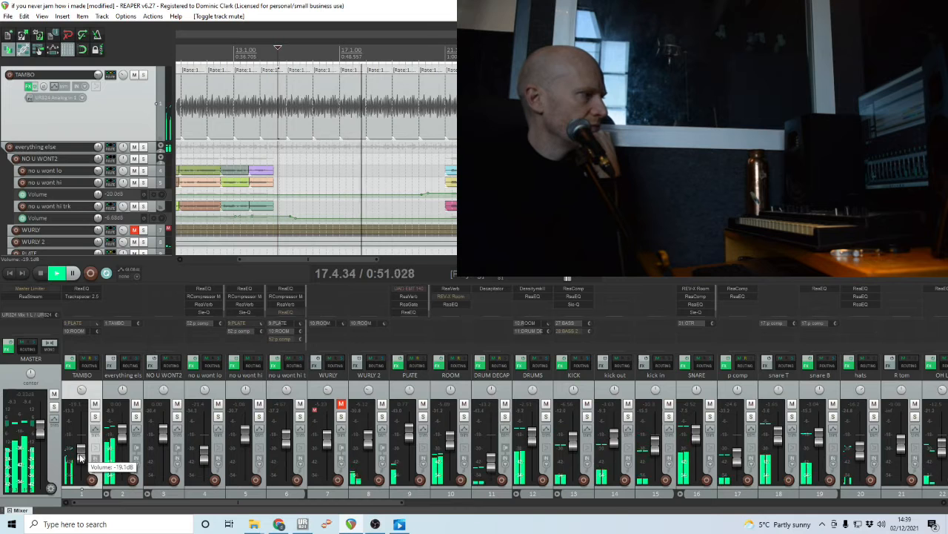
click(74, 274)
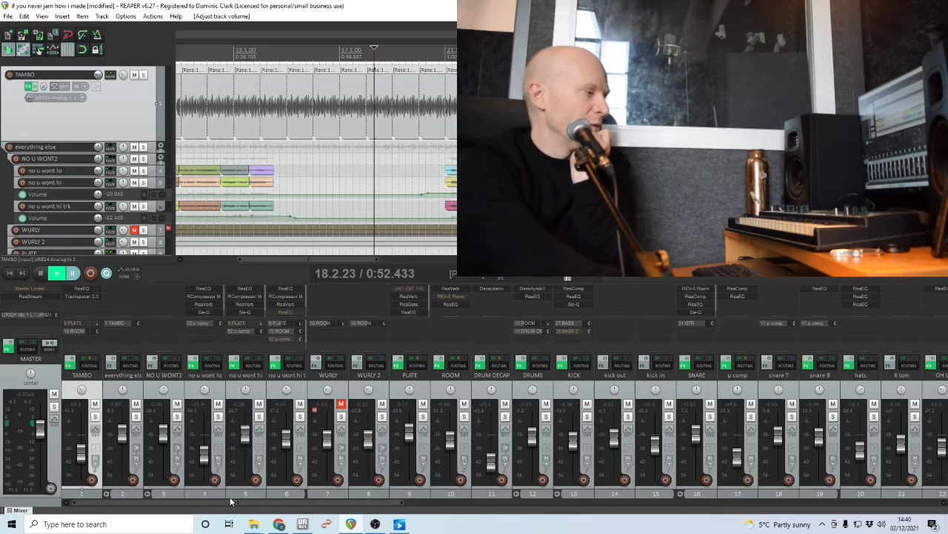
Hide the child tracks of the "everything else" folder in the mixer
click(106, 497)
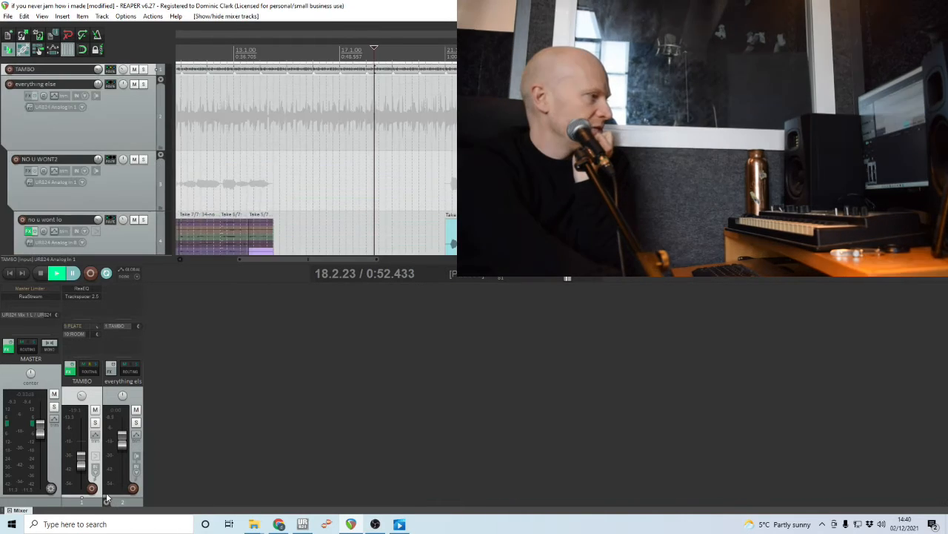
click(107, 498)
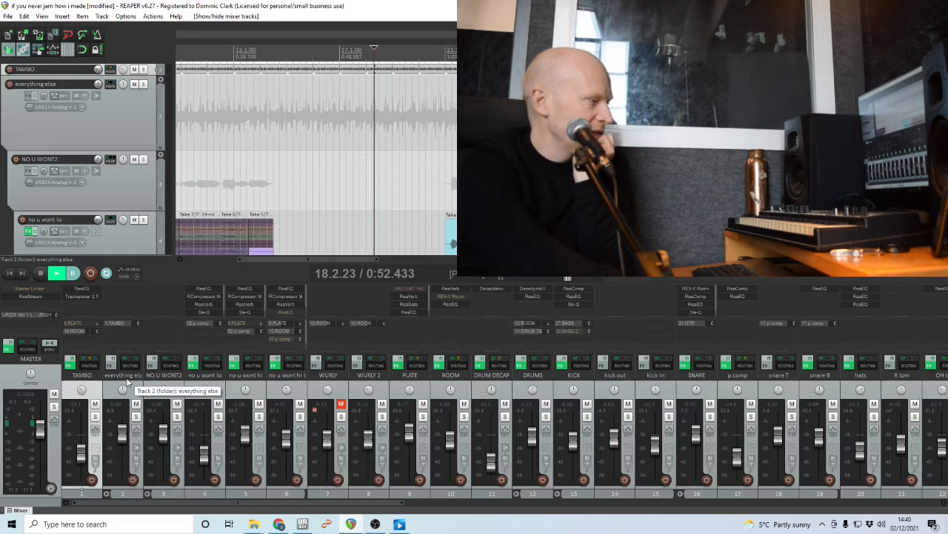
click(106, 495)
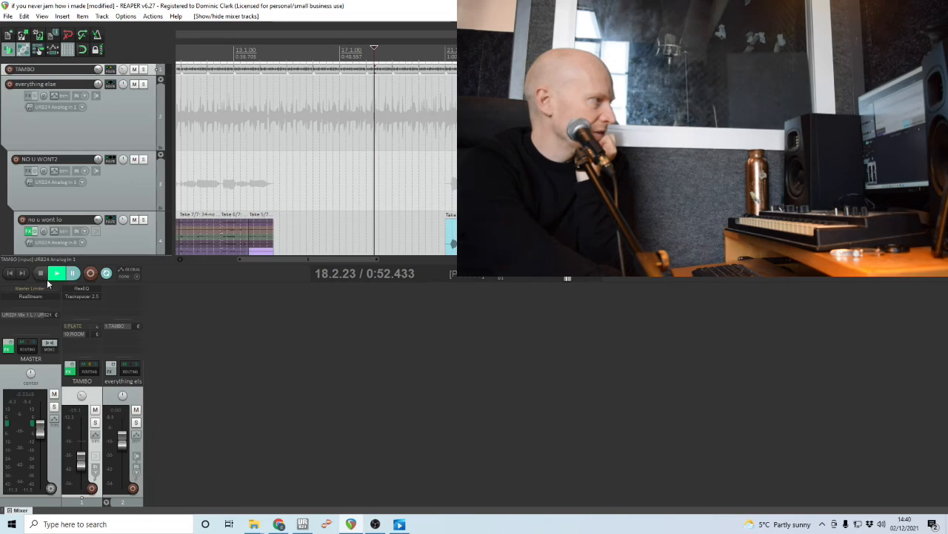
Resume playback with the "everything else" folder soloed, unsolo it to compare, and stop
click(74, 272)
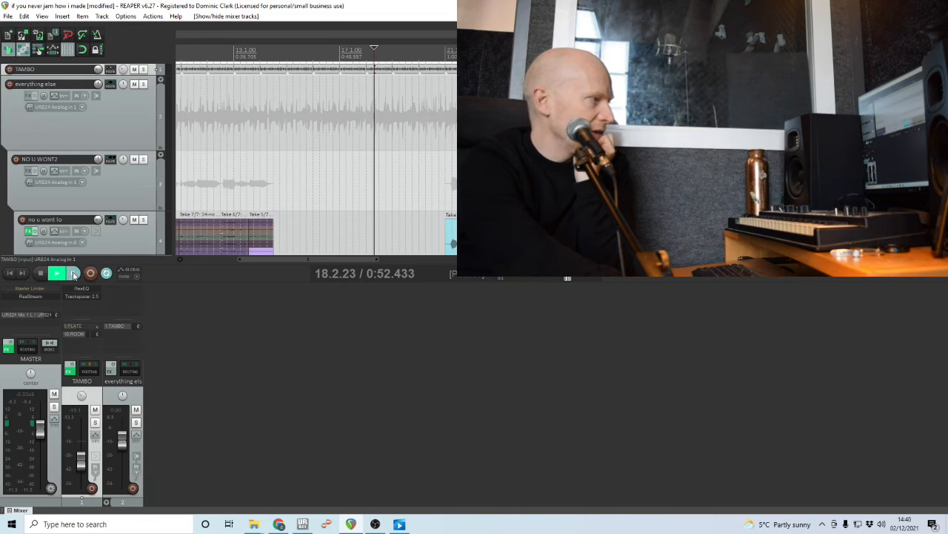
click(136, 424)
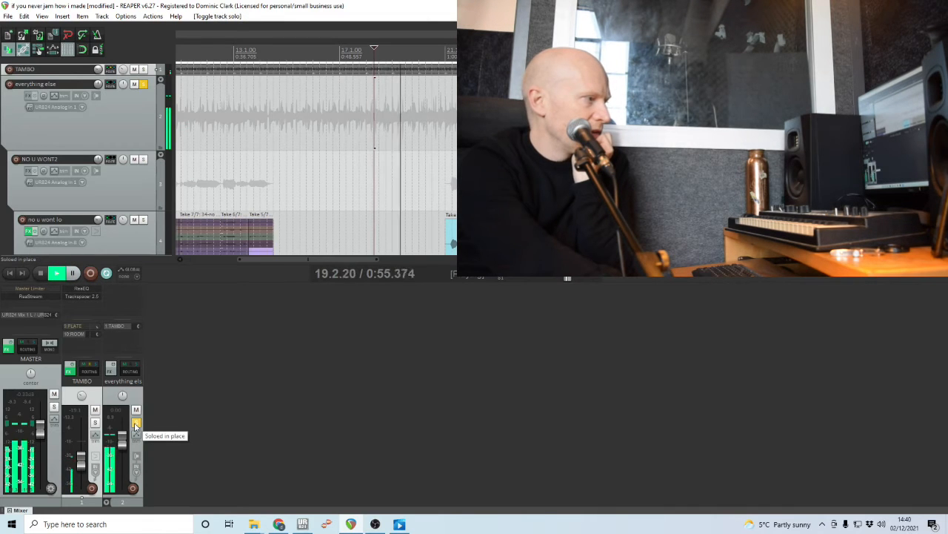
click(136, 423)
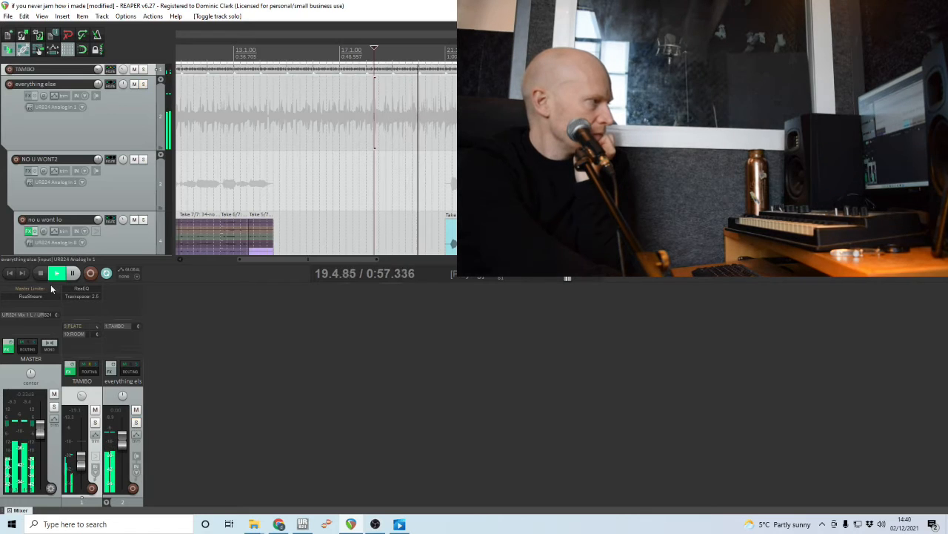
click(41, 274)
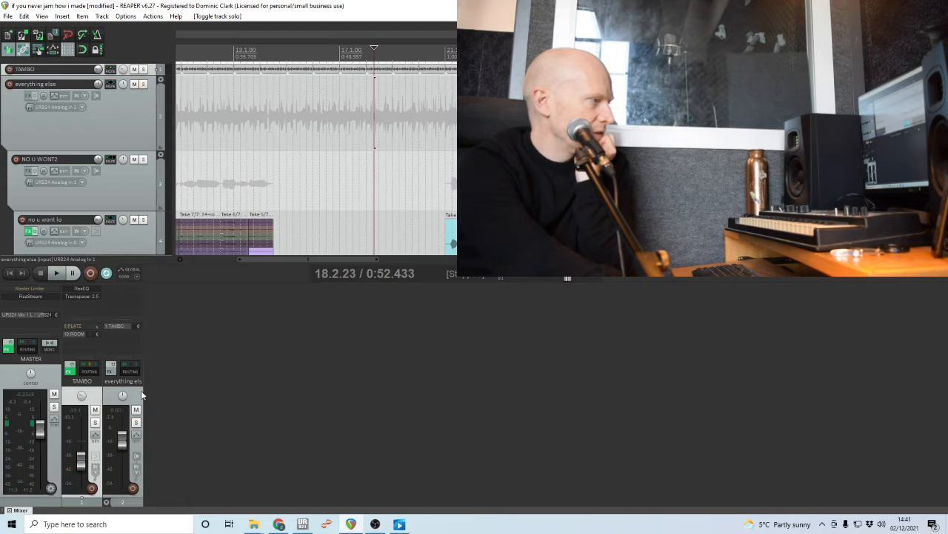
Check the "everything else" folder's routing with its send to TAMBO, and open the Trackspacer plugin on TAMBO
click(136, 368)
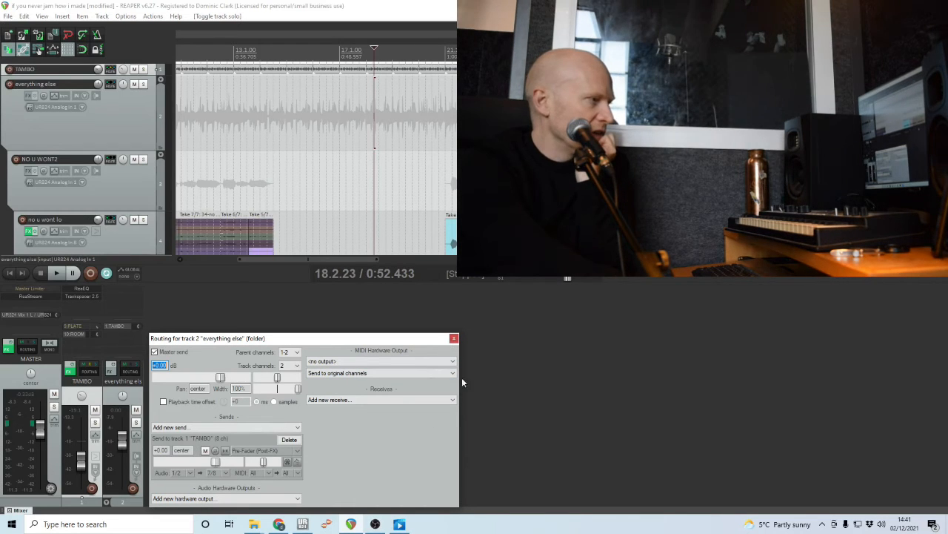
click(454, 338)
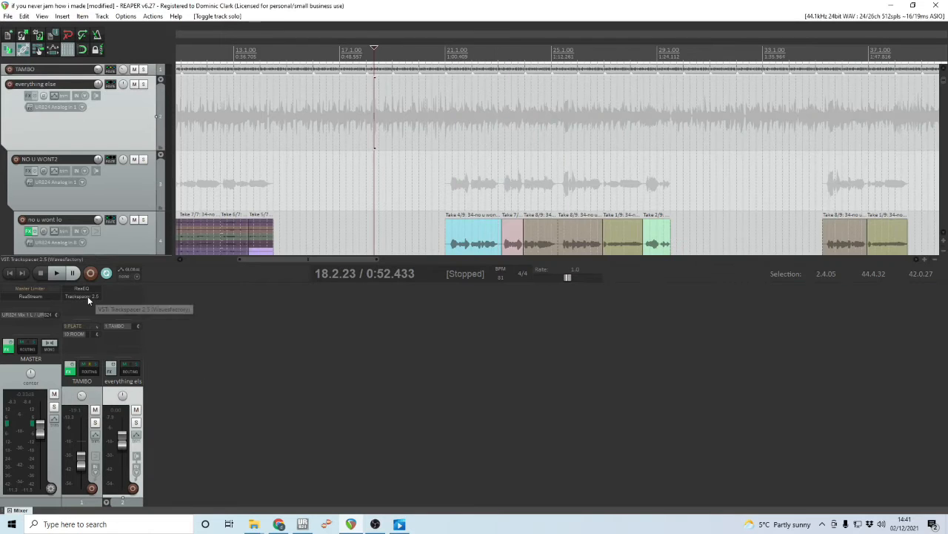
click(88, 296)
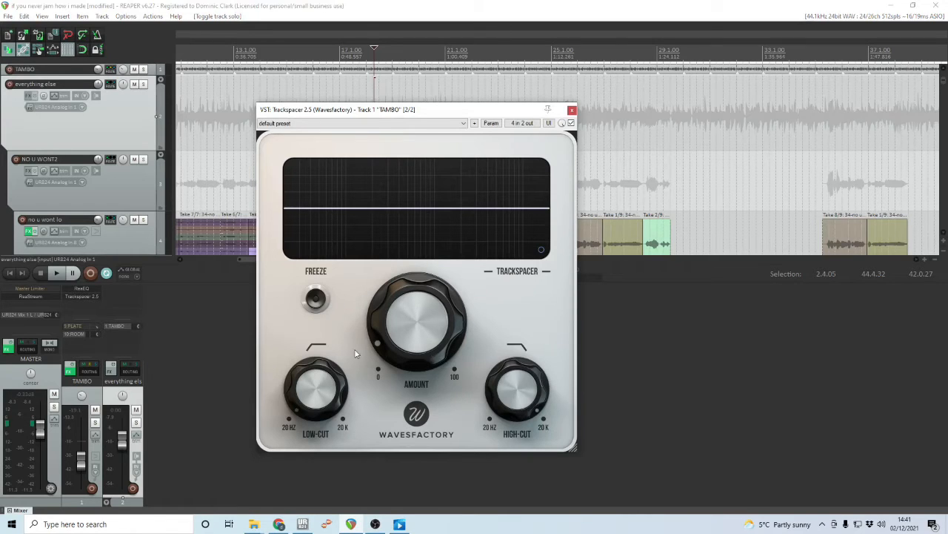
Set Trackspacer's amount to 7.0 % and play the song in short bursts, pausing to examine the reduction curve
drag(378, 346, 376, 349)
click(57, 274)
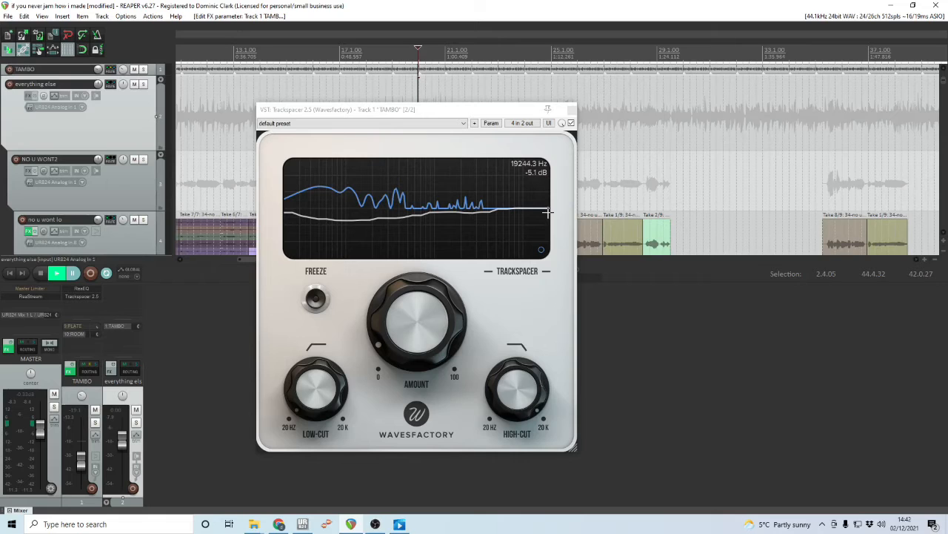
mouse_move(405, 321)
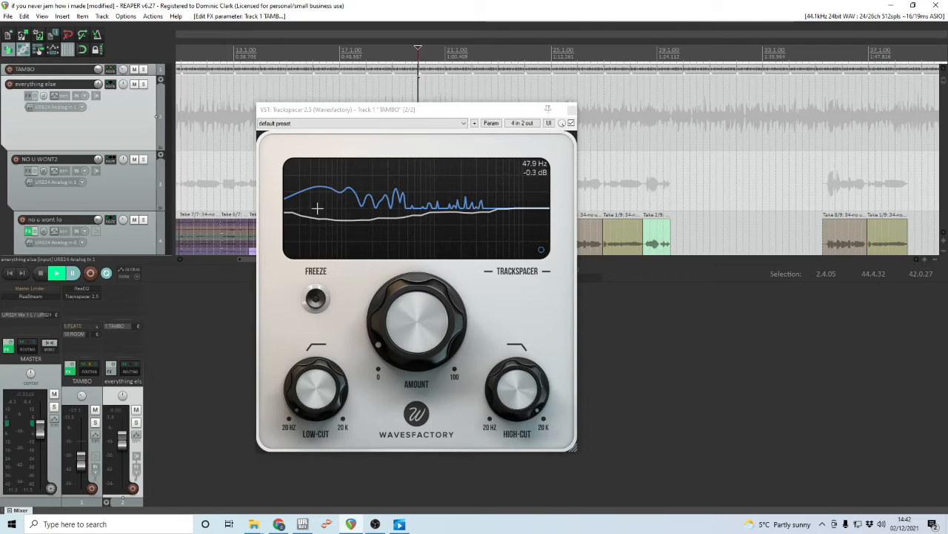
click(76, 280)
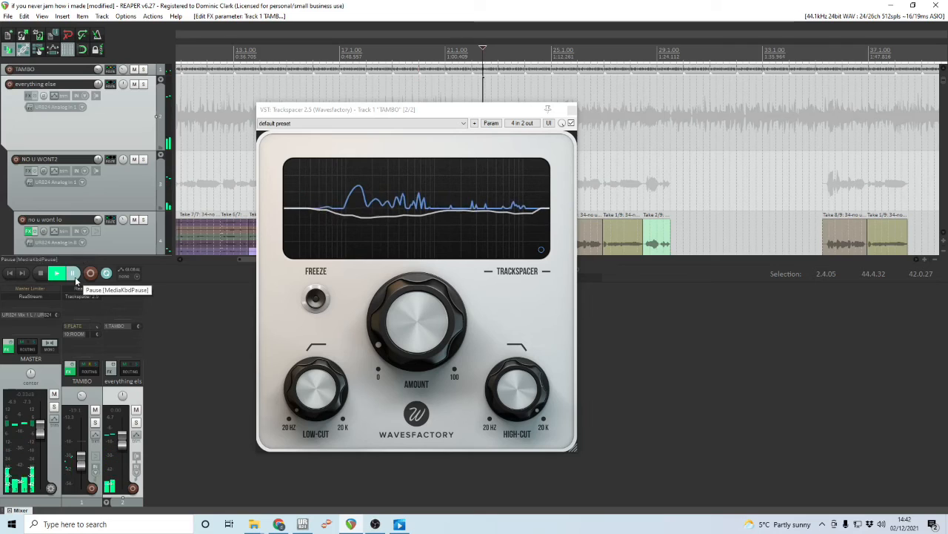
click(74, 274)
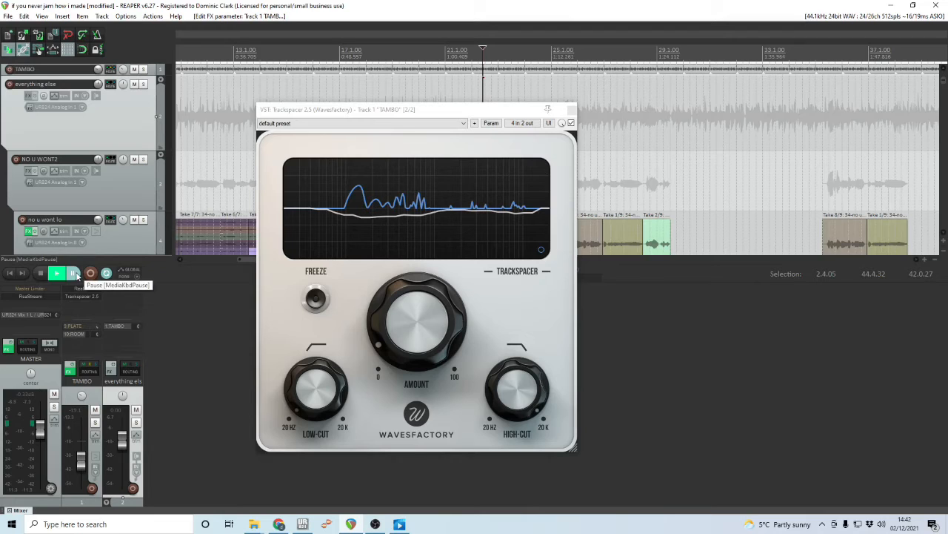
mouse_move(410, 358)
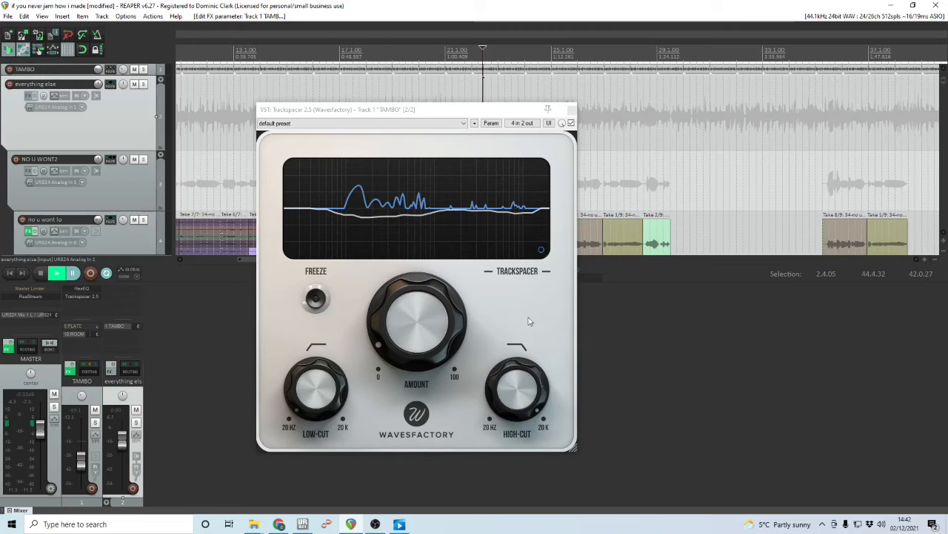
click(381, 346)
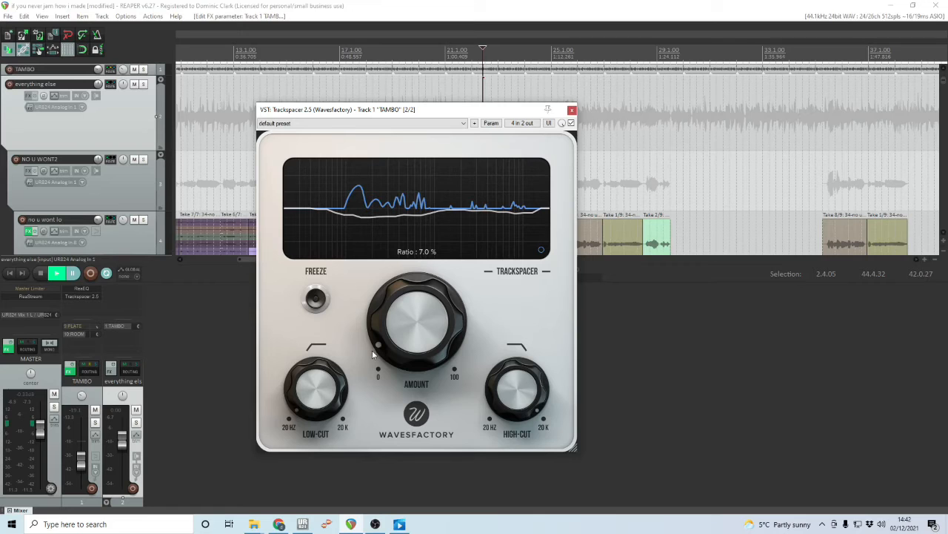
Resume playback, pull the "everything else" volume almost fully down, and raise TAMBO's volume to +1.22 dB
click(73, 276)
drag(123, 443, 122, 483)
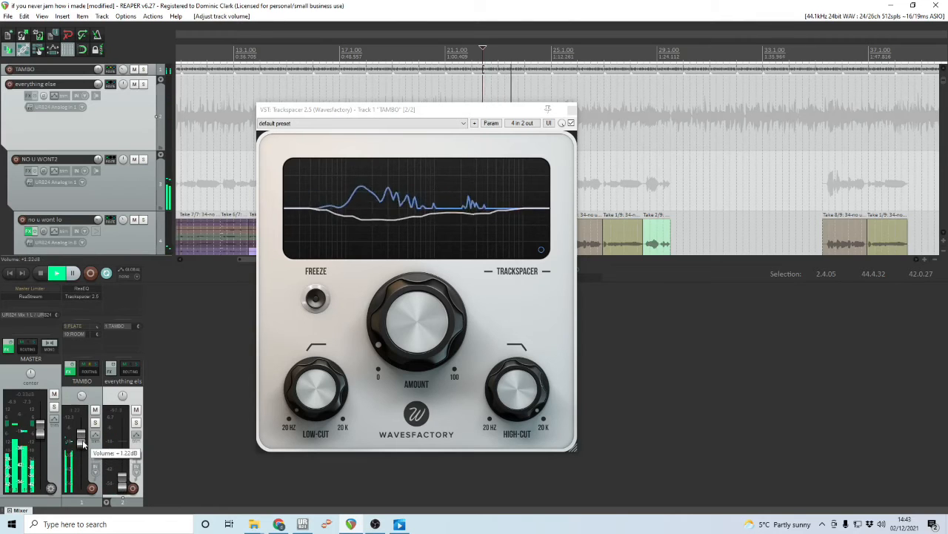
Exaggerate Trackspacer's amount during playback, raising it to 50.8 % and on to 100 %
mouse_move(384, 350)
drag(383, 350, 430, 218)
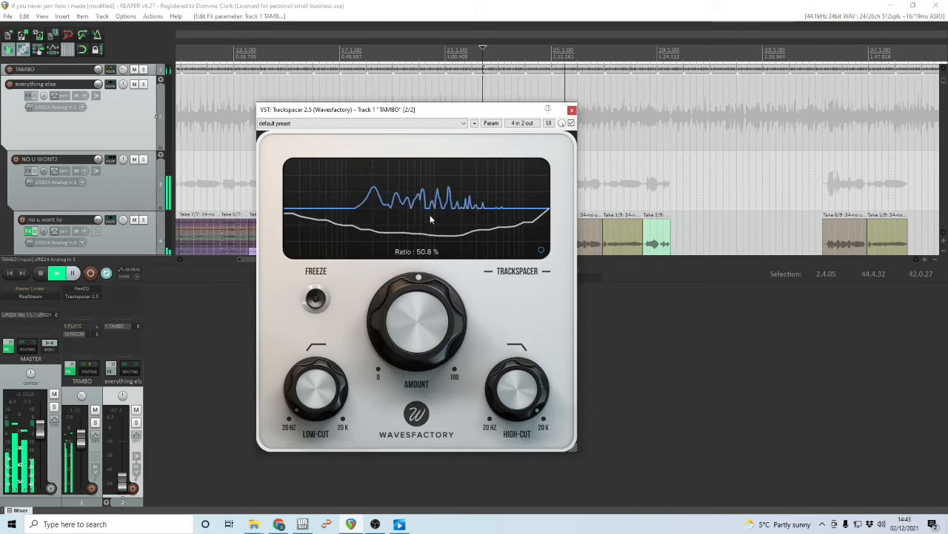
drag(422, 302, 460, 160)
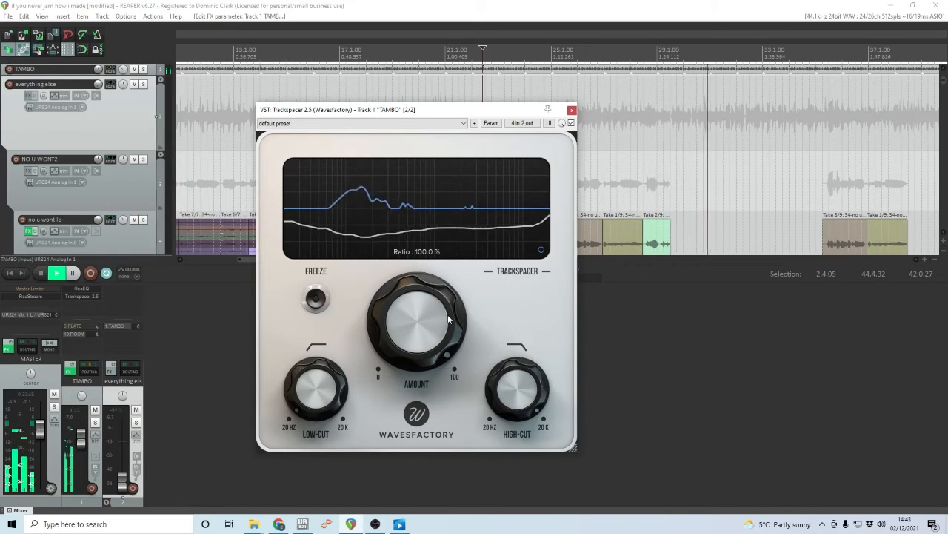
Bring Trackspacer's amount down to about 3.7 %, lower TAMBO's volume to -6.72 dB, and pause playback
drag(448, 315, 422, 481)
drag(393, 348, 392, 374)
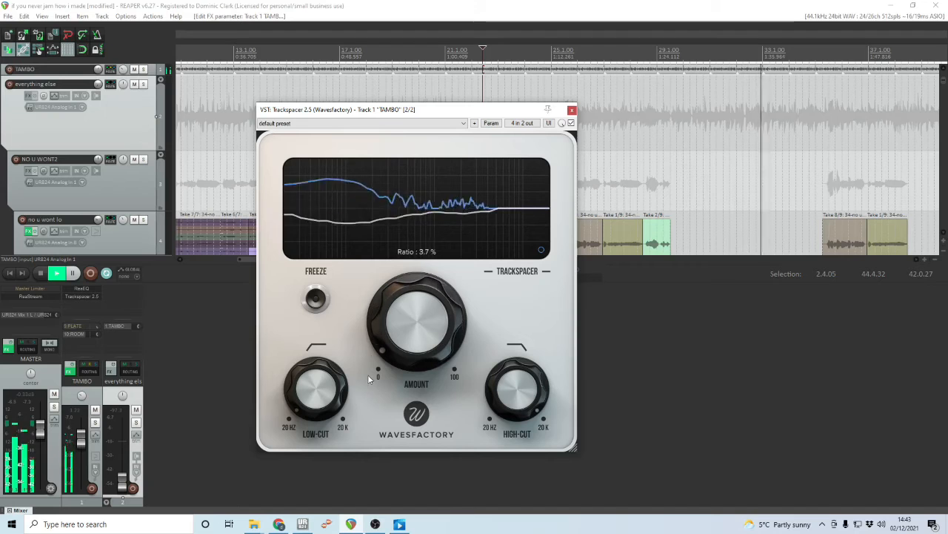
drag(81, 437, 81, 447)
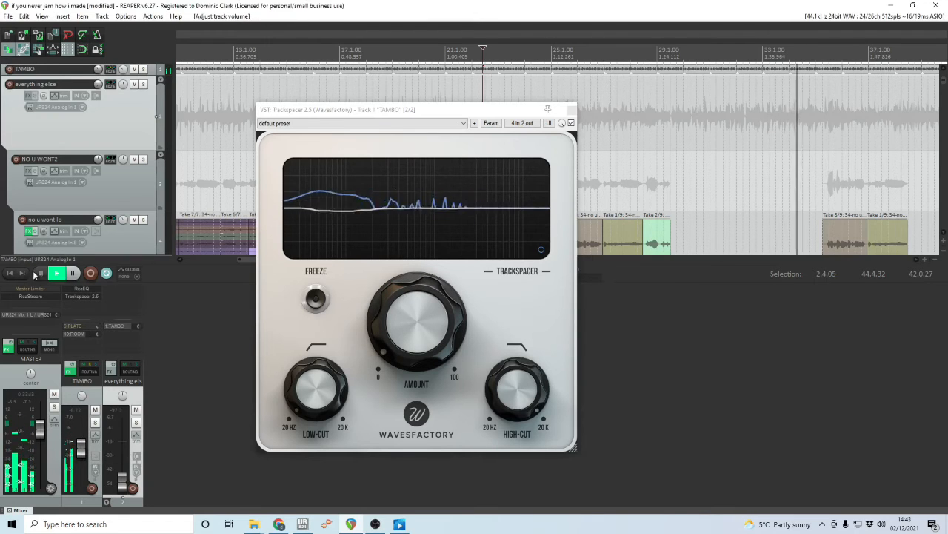
click(74, 273)
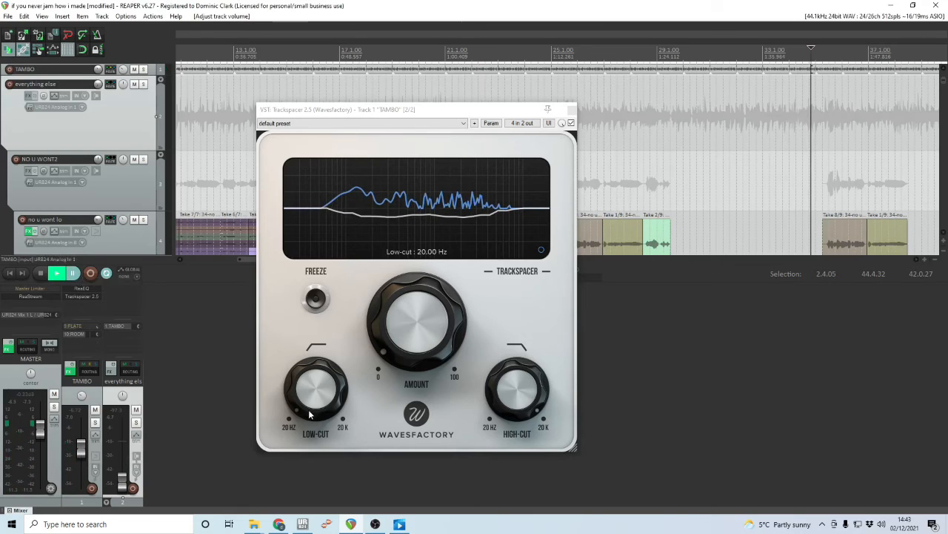
Try raising Trackspacer's low-cut to about 112 Hz, back it off slightly, and resume playback
drag(310, 415, 291, 363)
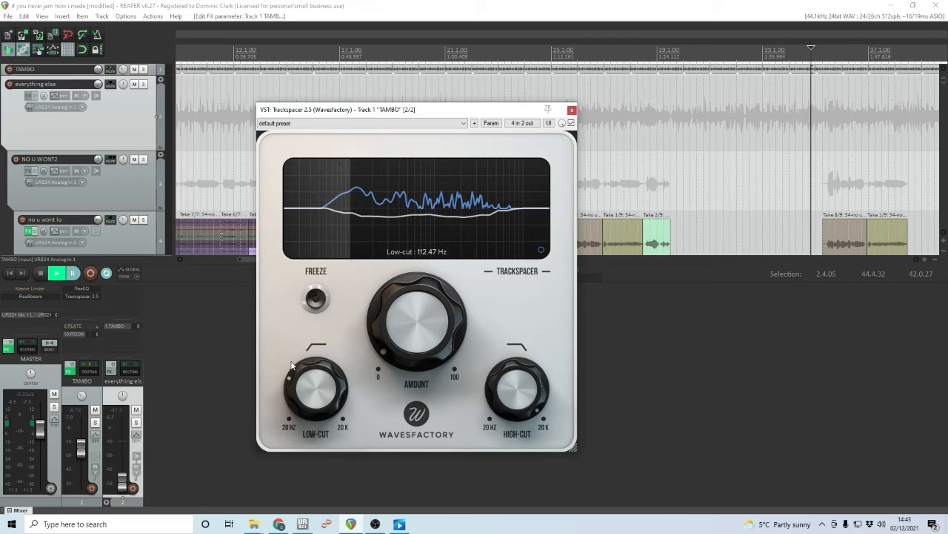
drag(291, 365, 300, 372)
click(72, 273)
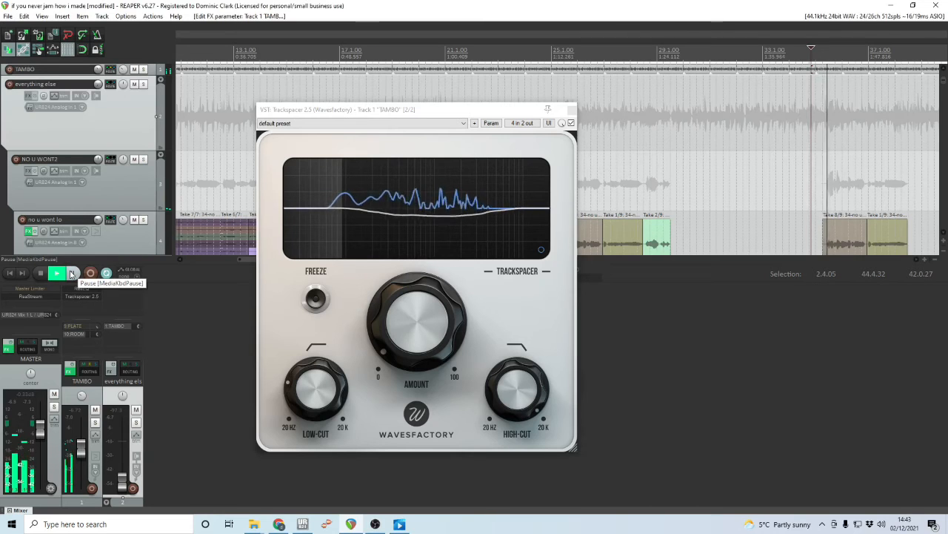
Reset Trackspacer's low-cut to its default and lower the high-cut to about 2.99 kHz
double_click(315, 386)
mouse_move(517, 387)
mouse_down()
mouse_move(465, 455)
mouse_move(477, 433)
mouse_up()
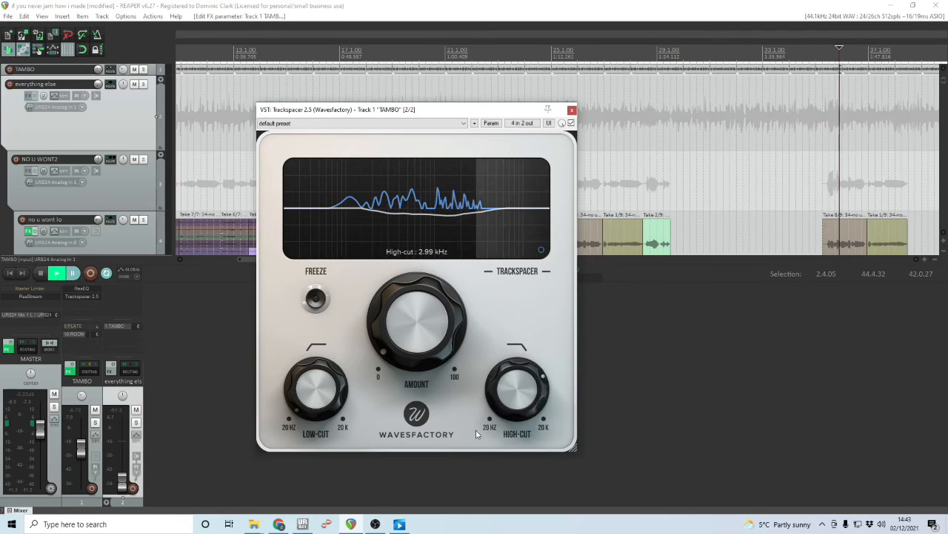
Play the mix briefly to hear TAMBO with the current Trackspacer settings, pause it, and close the plug-in window
click(74, 273)
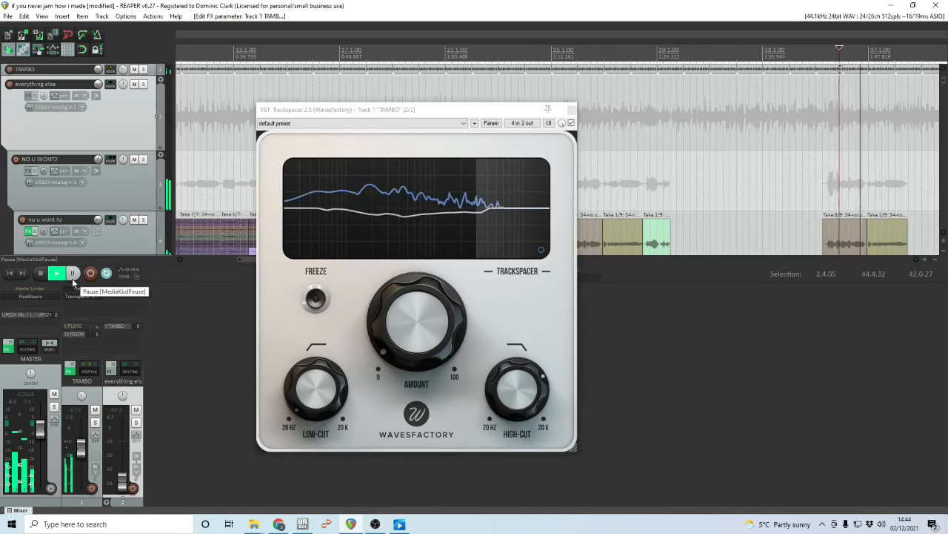
click(72, 278)
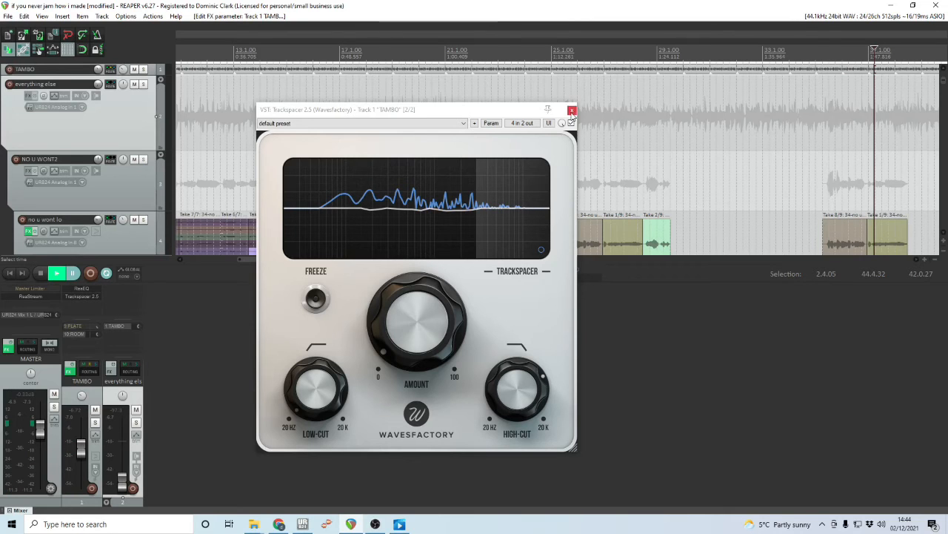
click(572, 110)
Reveal the "everything else" folder's tracks in the mixer, then solo the BASS 2 track and unsolo it again
click(106, 503)
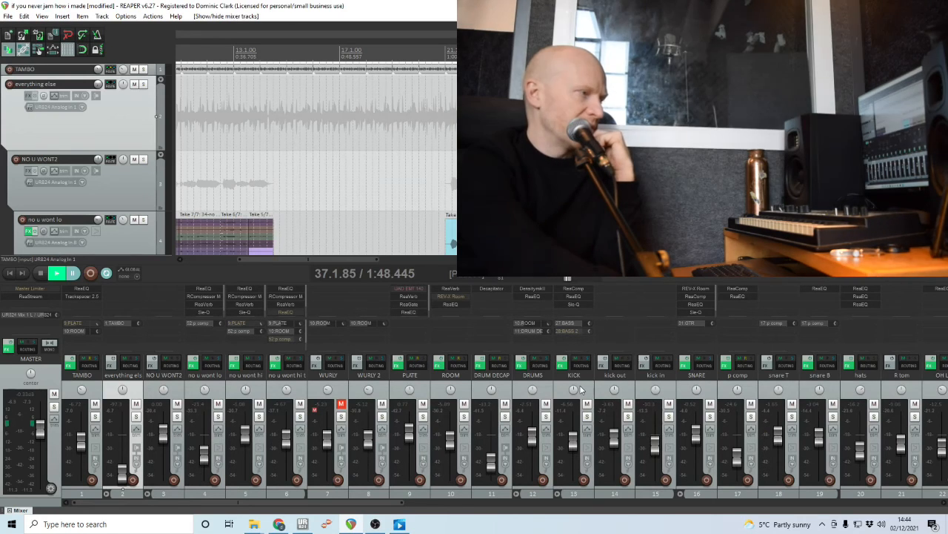
drag(379, 503, 532, 512)
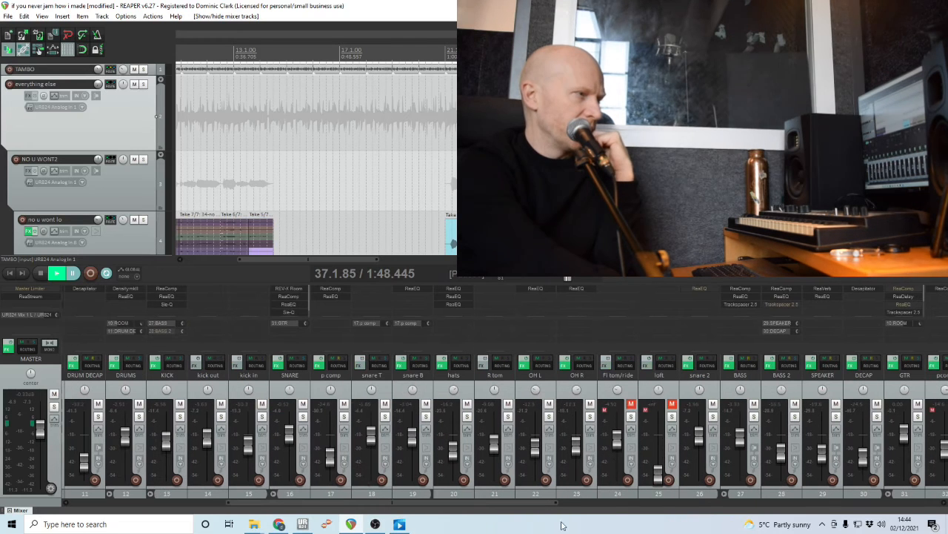
click(795, 416)
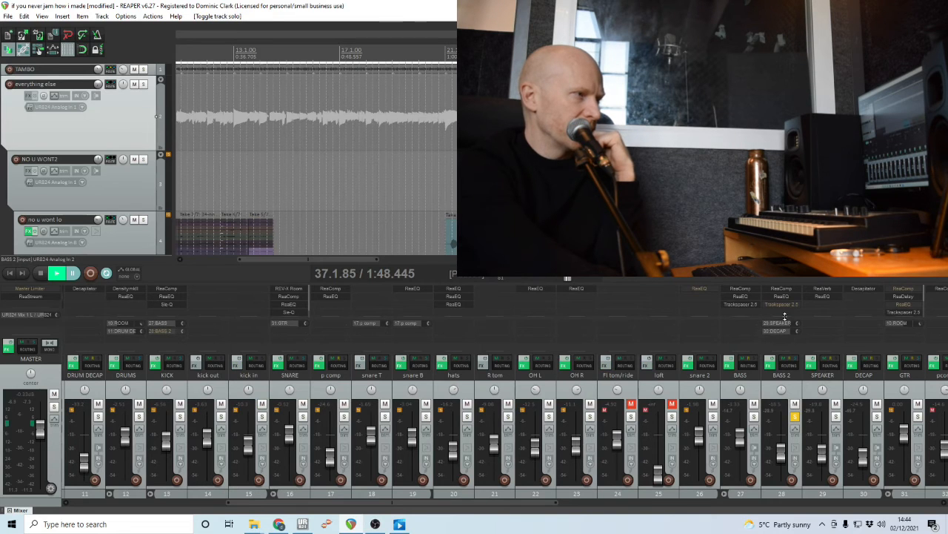
click(795, 416)
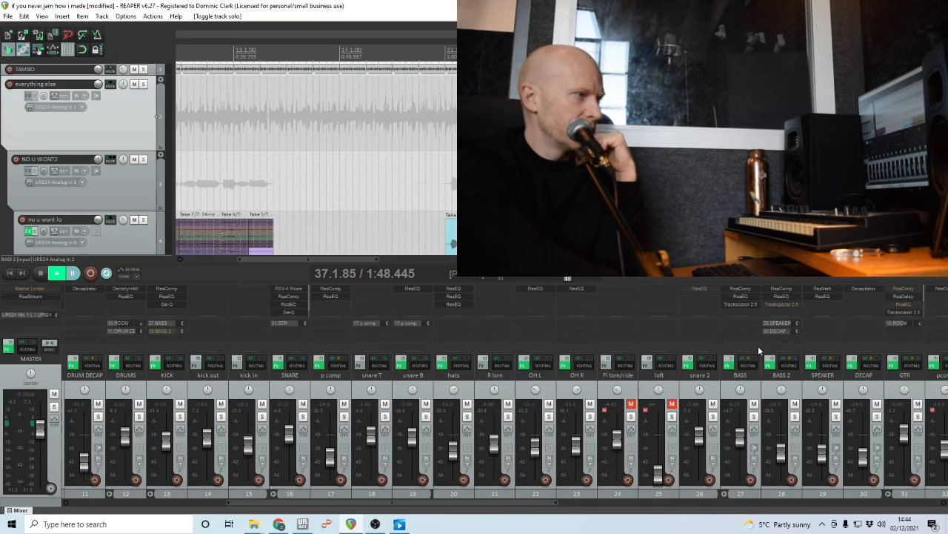
Solo the BASS folder track and open its Trackspacer plug-in in a window clear of the mixer channels
click(754, 417)
click(737, 304)
click(736, 302)
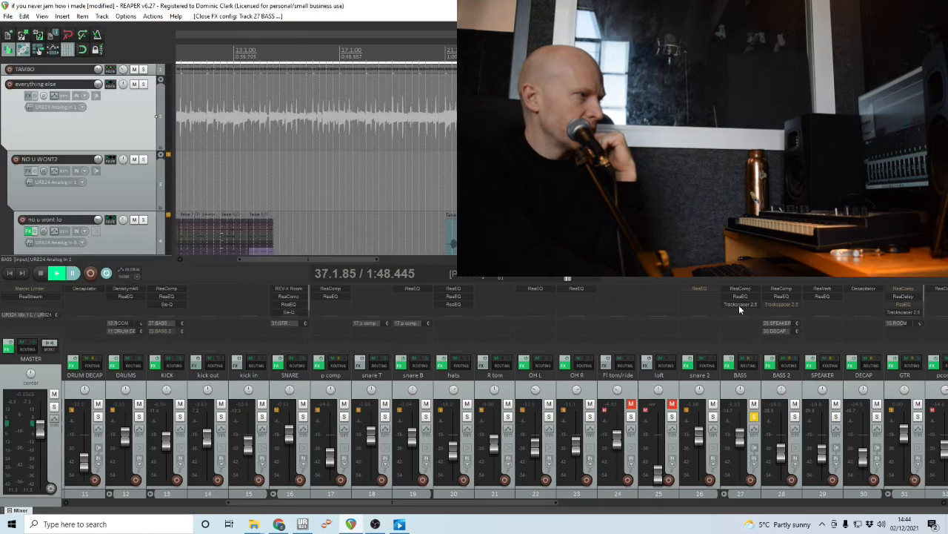
click(732, 305)
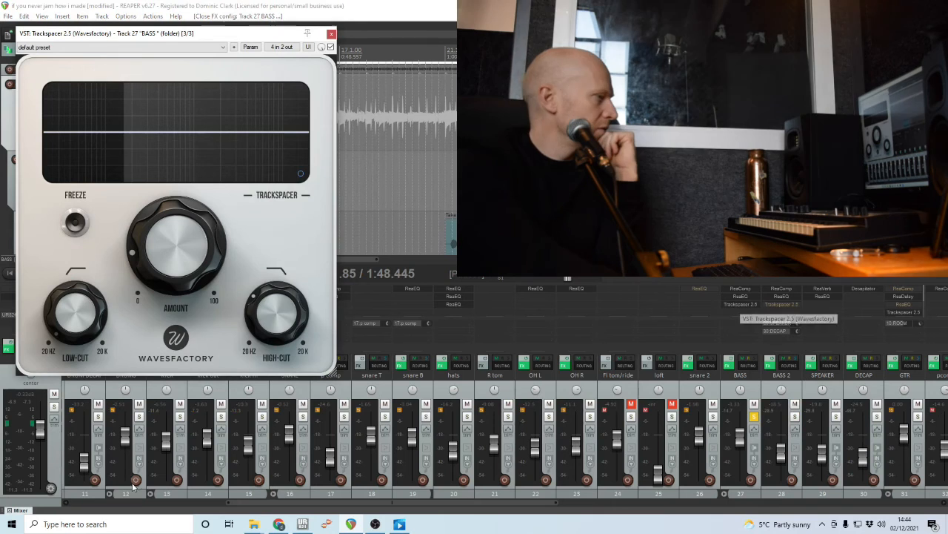
drag(237, 35, 381, 68)
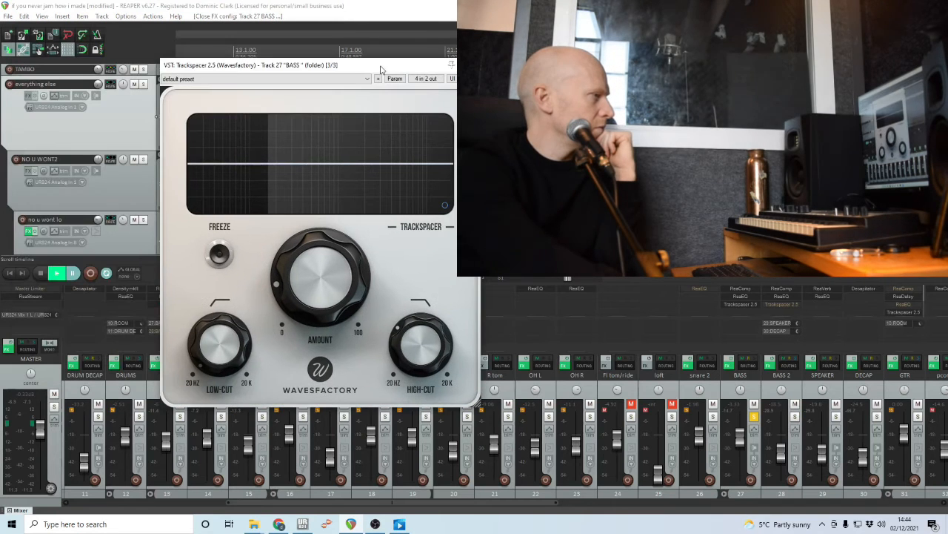
Play the soloed bass while watching its Trackspacer, and add the KICK track to the solo
click(74, 272)
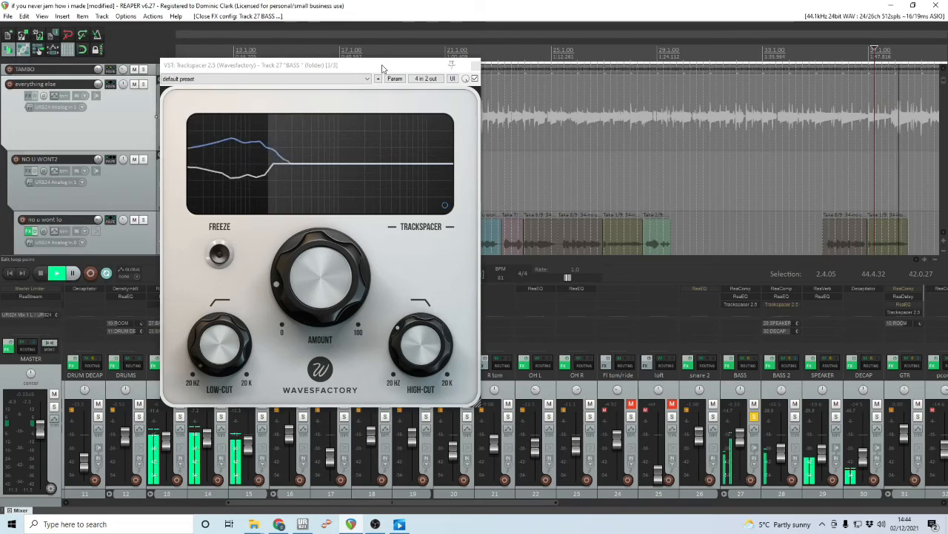
drag(384, 70, 624, 99)
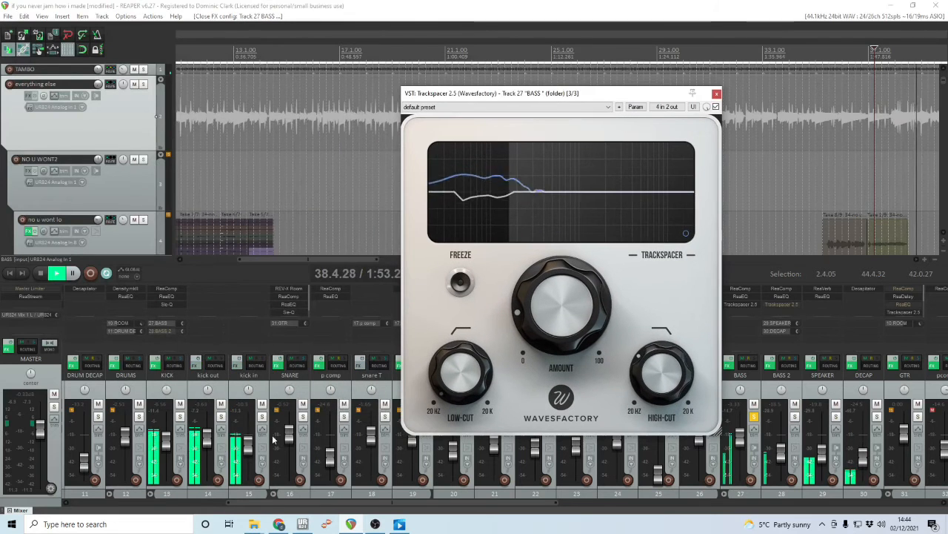
click(179, 417)
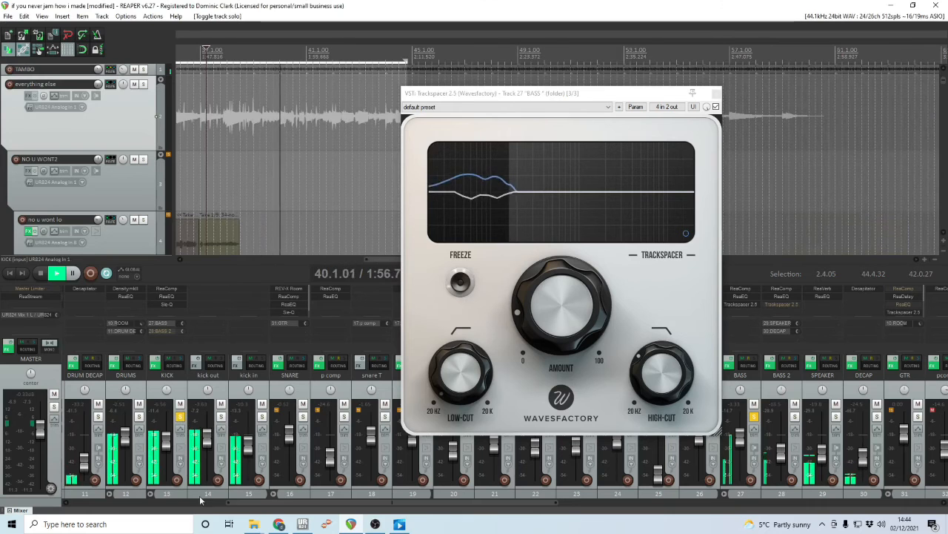
Raise the "everything else" folder's volume from its near-silent level so bass and kick are audible, and pause playback
click(259, 497)
drag(252, 502, 111, 502)
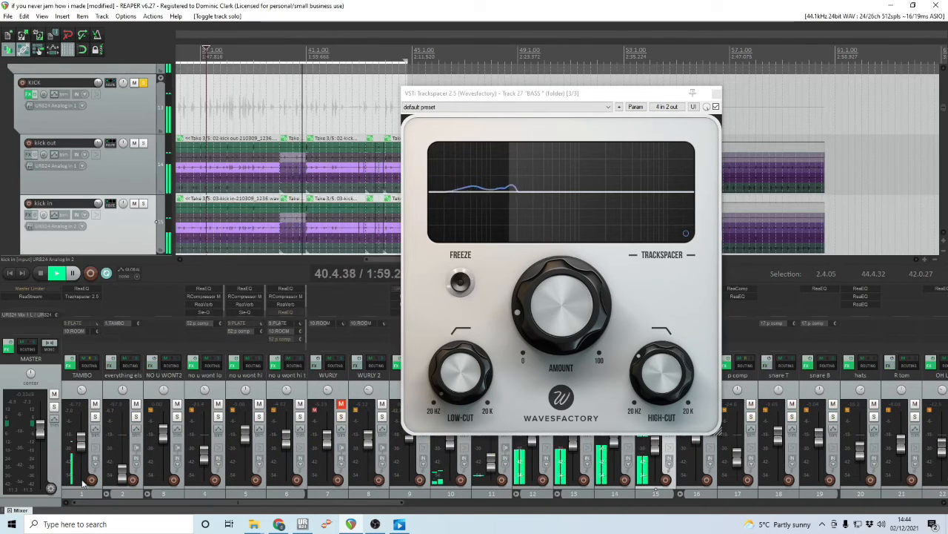
drag(114, 429, 115, 426)
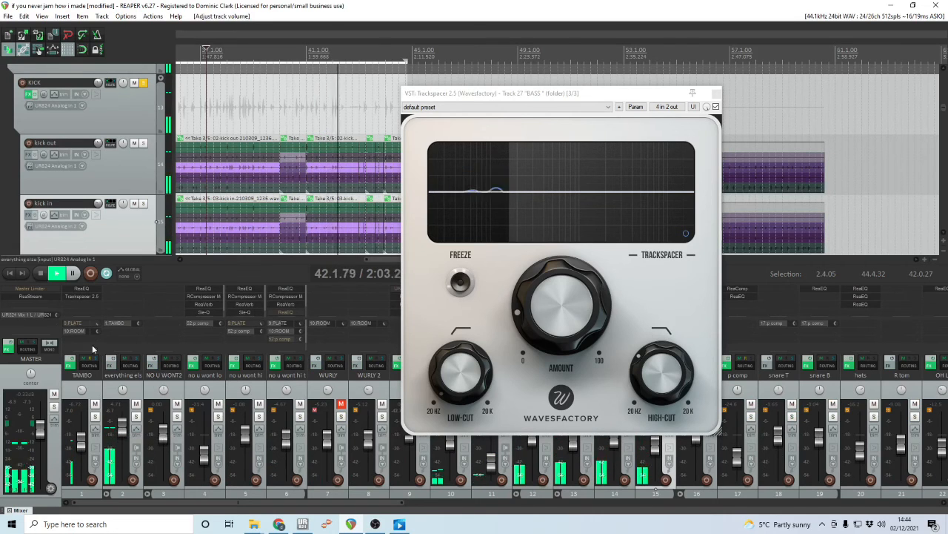
click(71, 274)
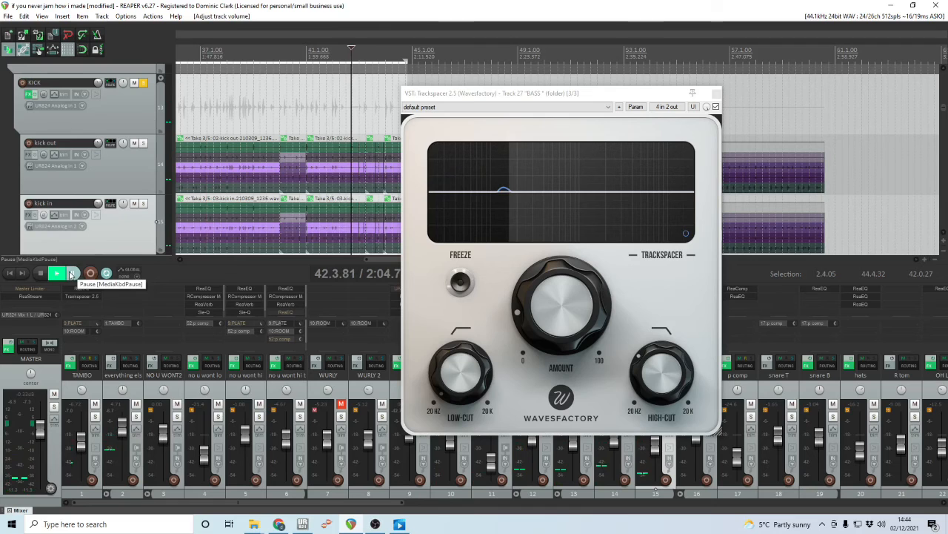
Close the BASS track's Trackspacer window and collapse the "everything else" folder in the mixer
click(717, 95)
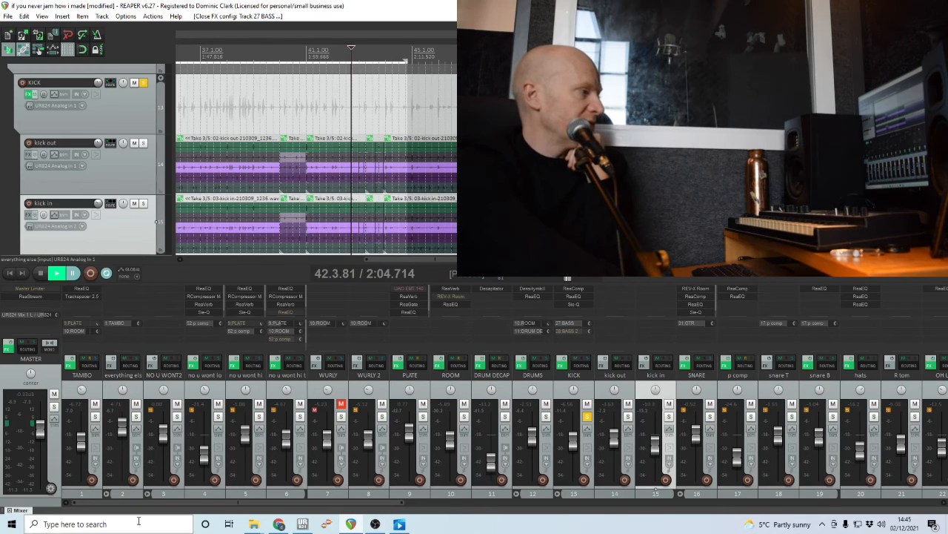
click(106, 493)
click(137, 399)
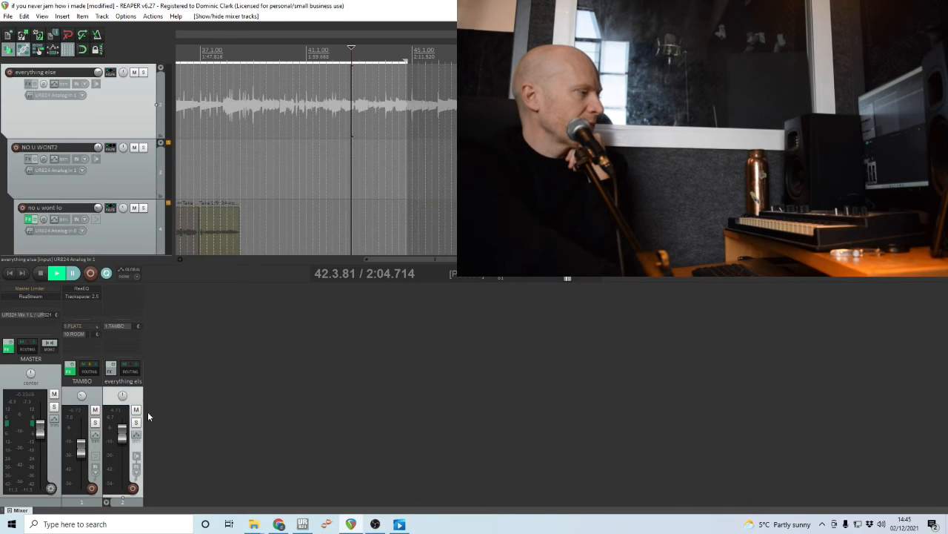